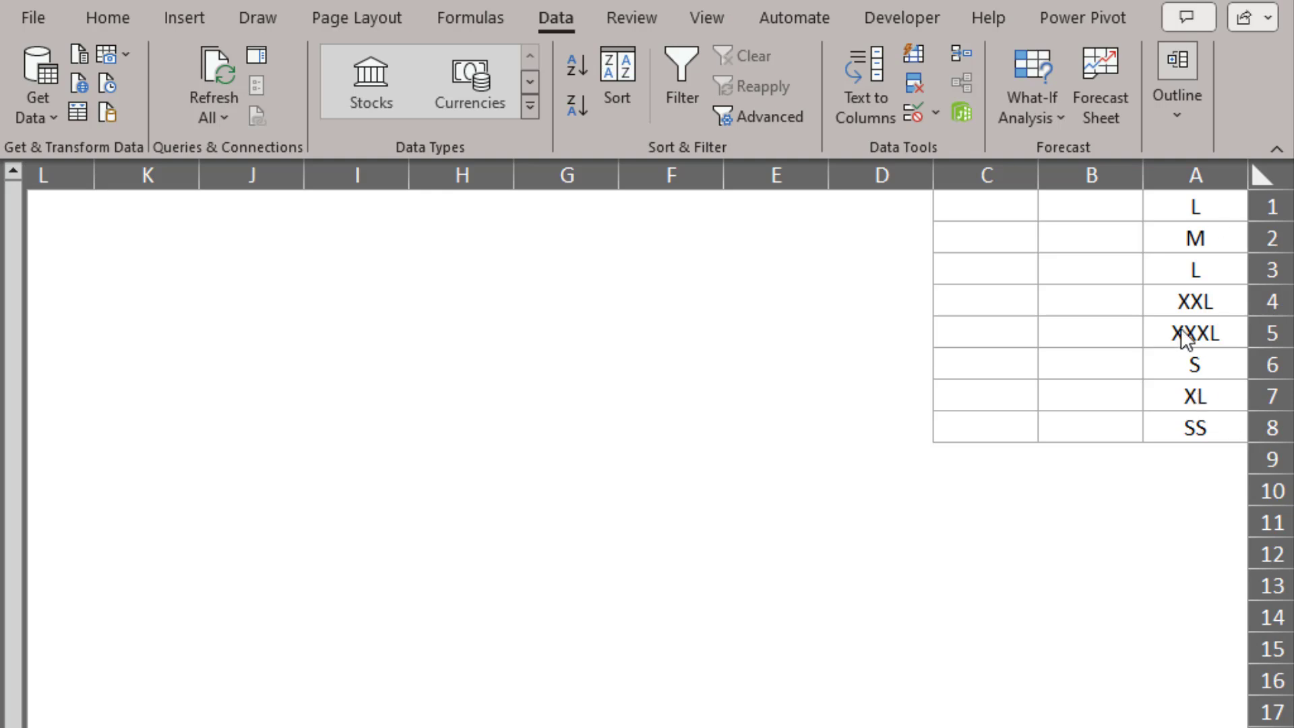
Look over the sizes in column A, then sort them A to Z
key("Escape")
left_click(1205, 306)
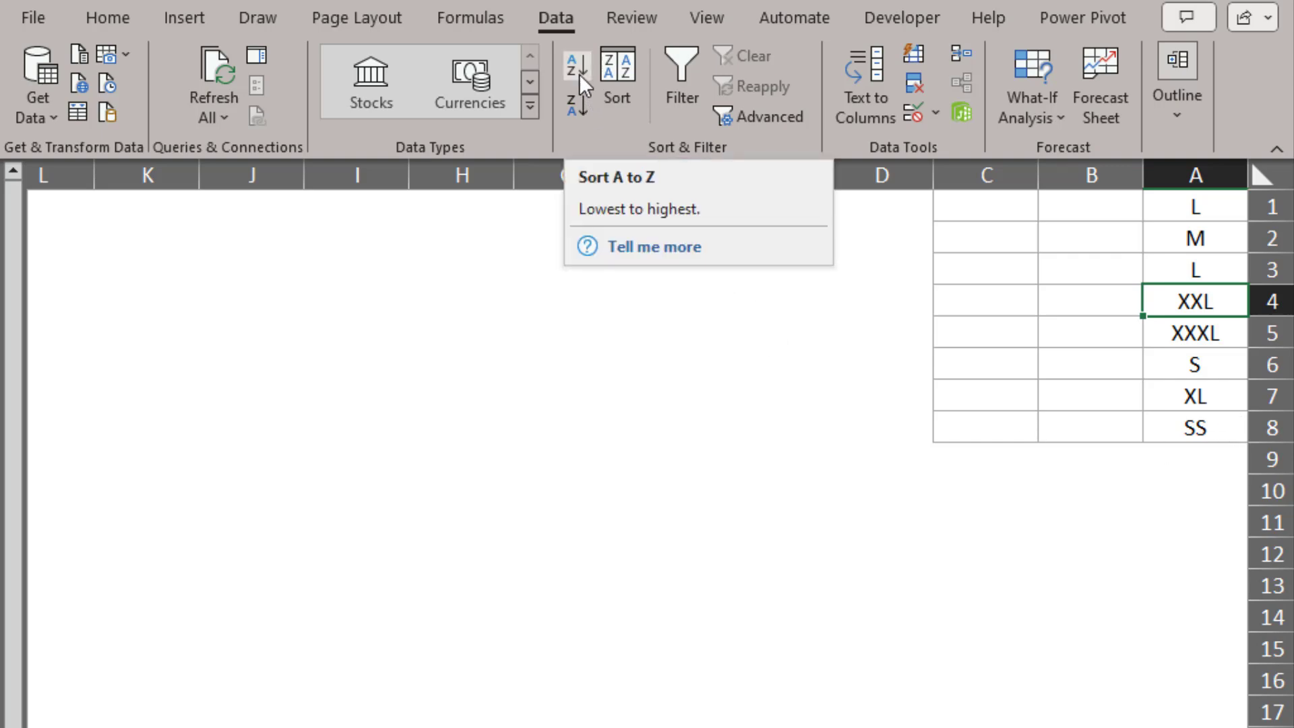
left_click(1197, 431)
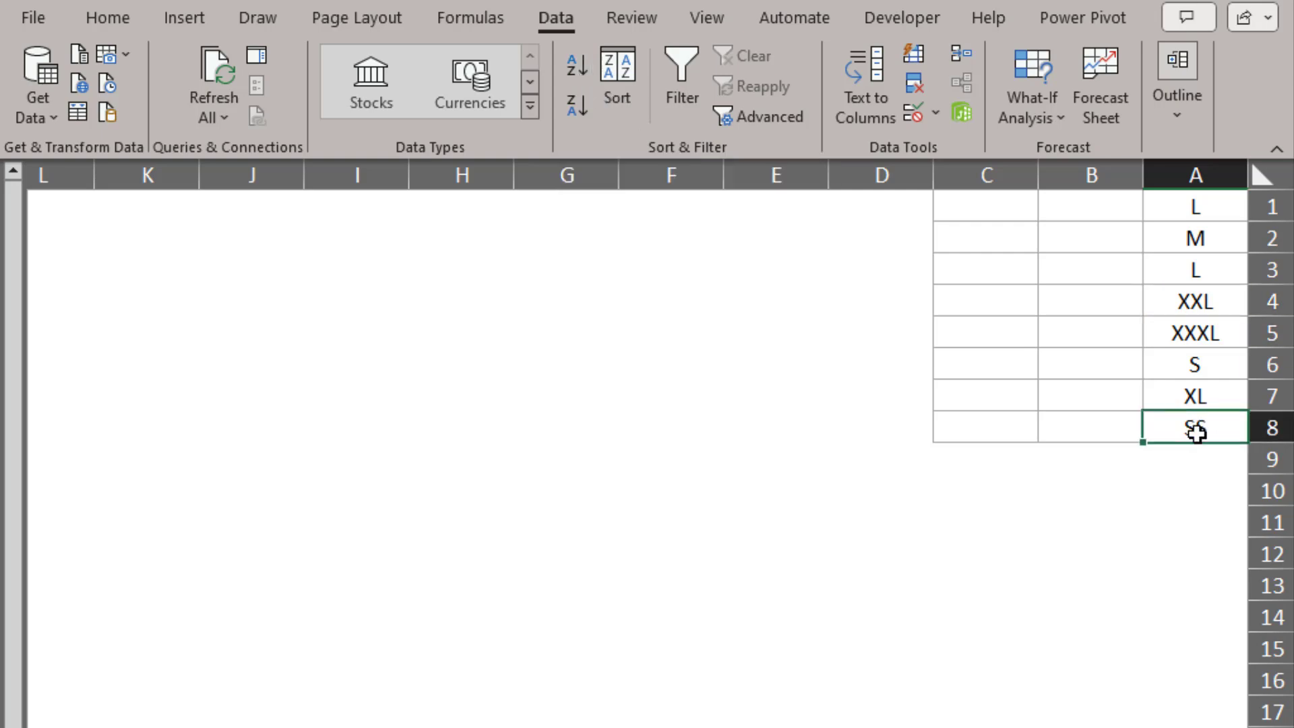
left_click(1198, 363)
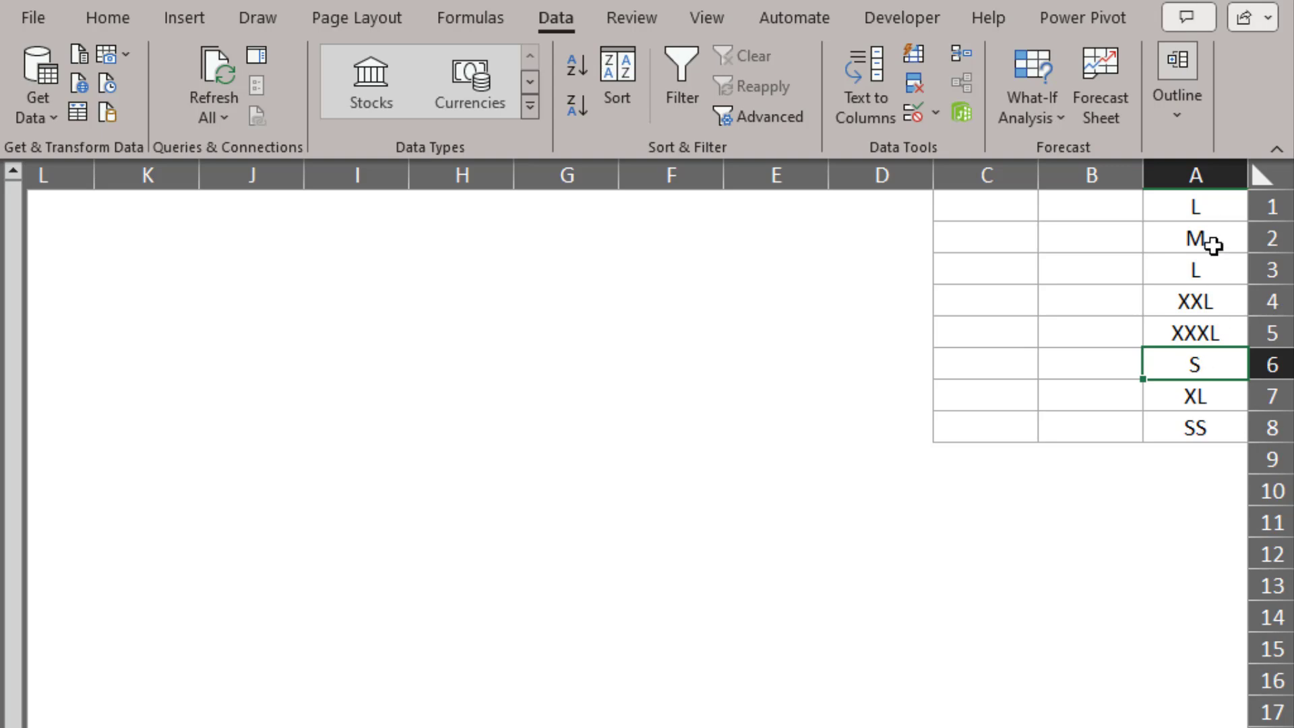
left_click(1210, 270)
left_click(1212, 230)
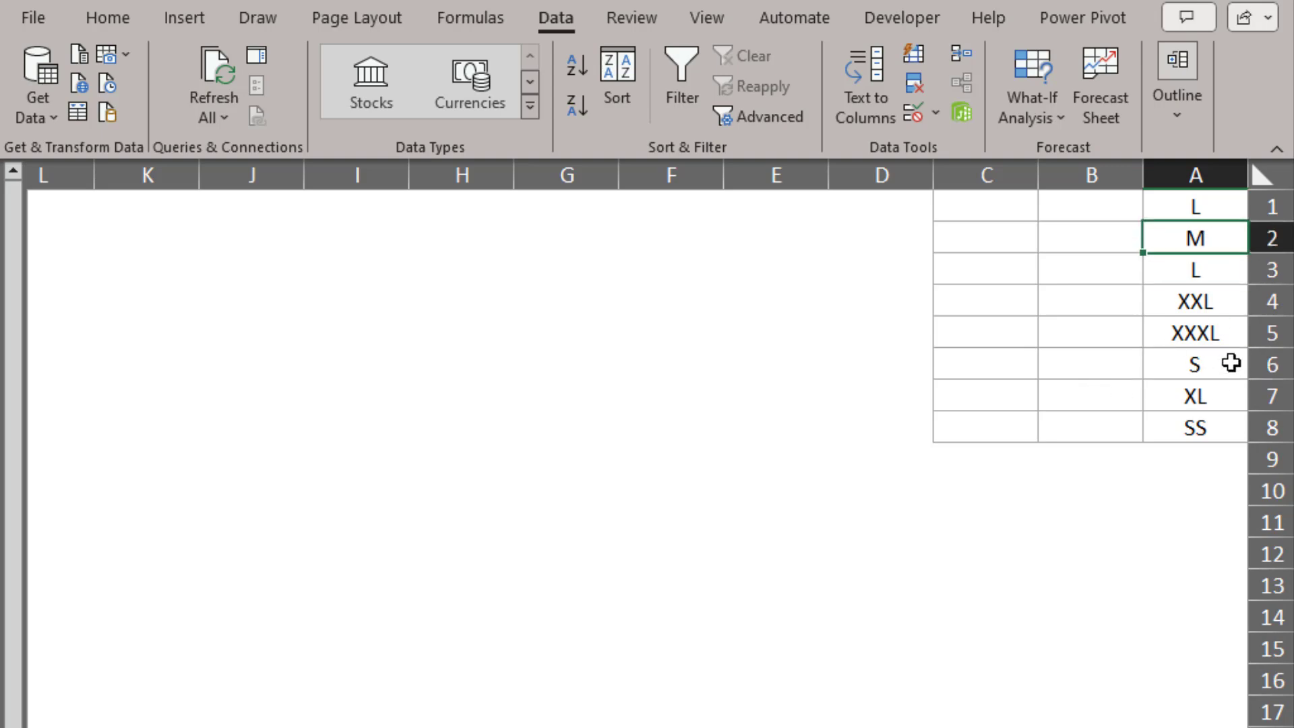
left_click(1207, 340)
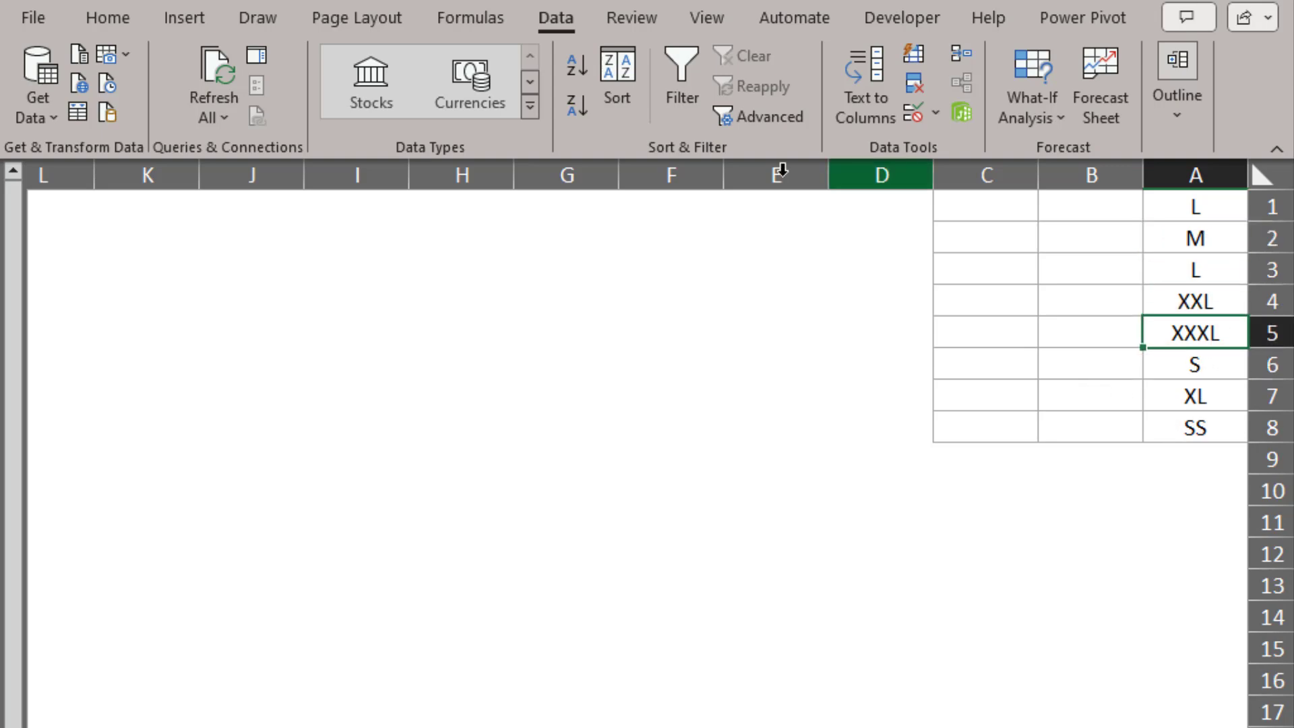
left_click(574, 69)
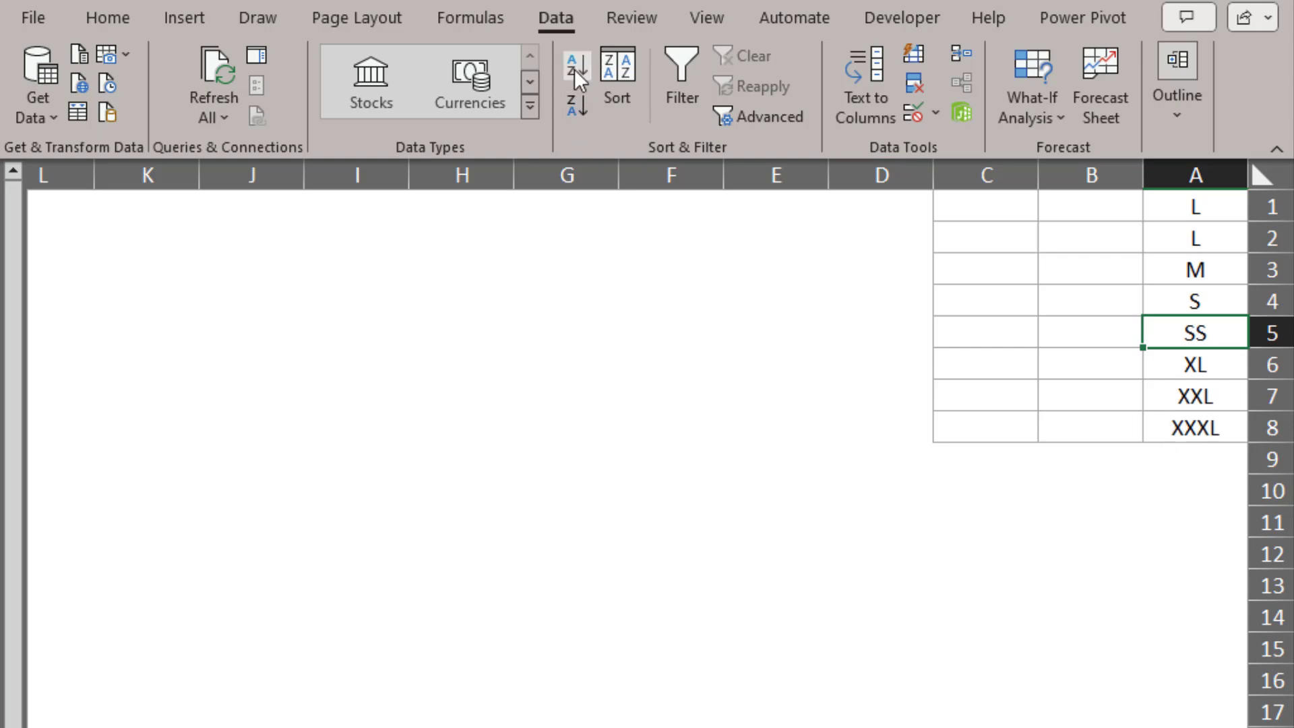
Check the alphabetical order of the sizes, then undo the sort
left_click(1214, 215)
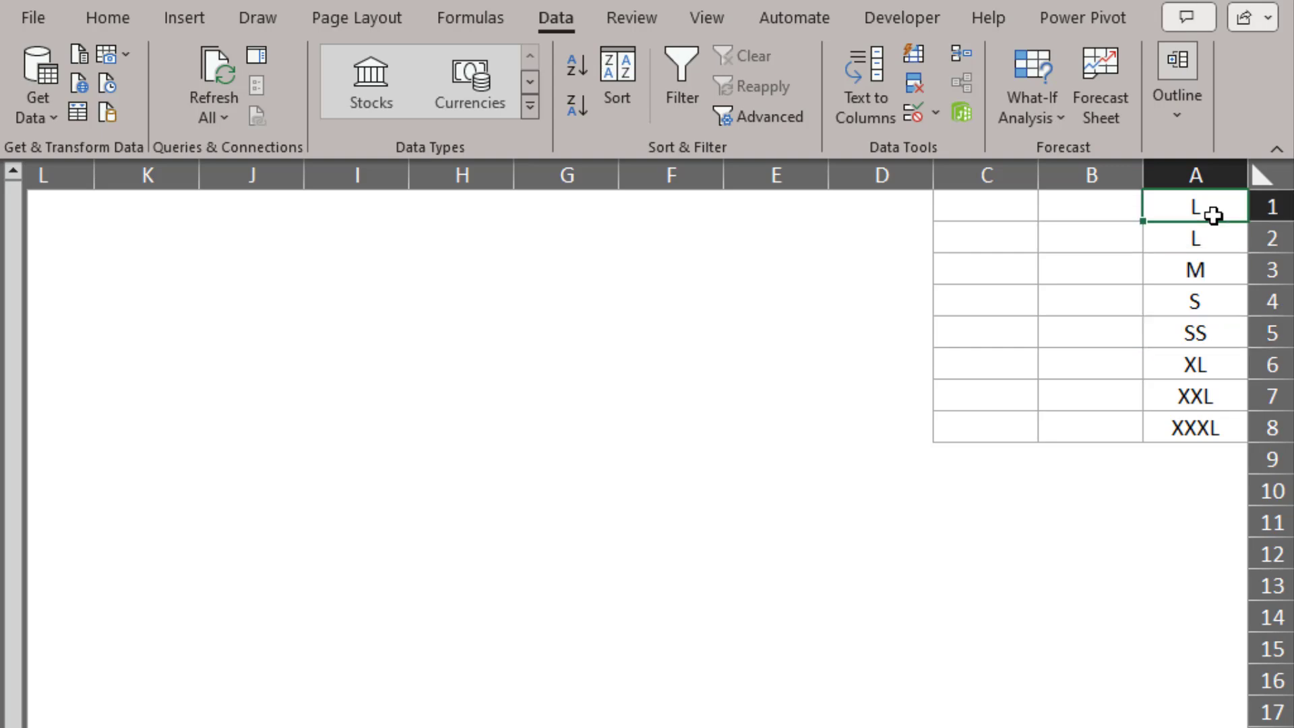
left_click(1208, 237)
left_click(1208, 270)
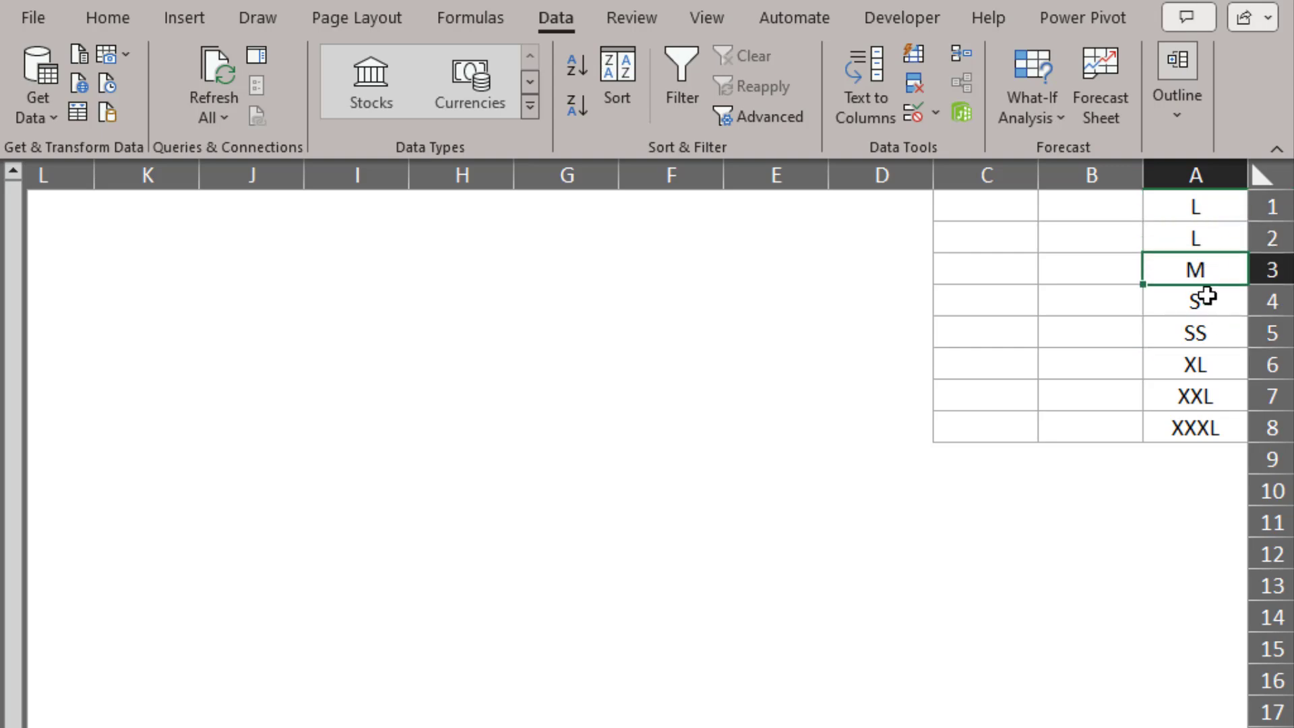
left_click(1199, 301)
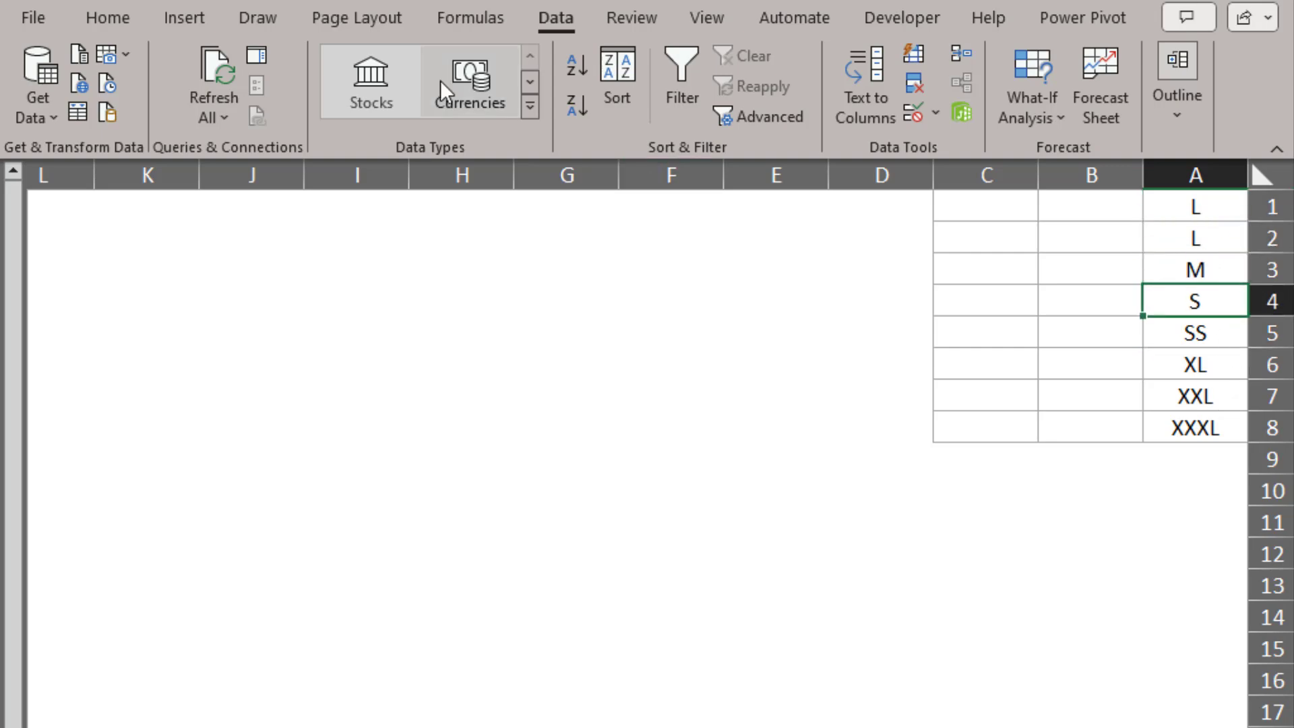
key("ctrl+z")
Try sorting column A Z to A, then undo it
left_click(1195, 333)
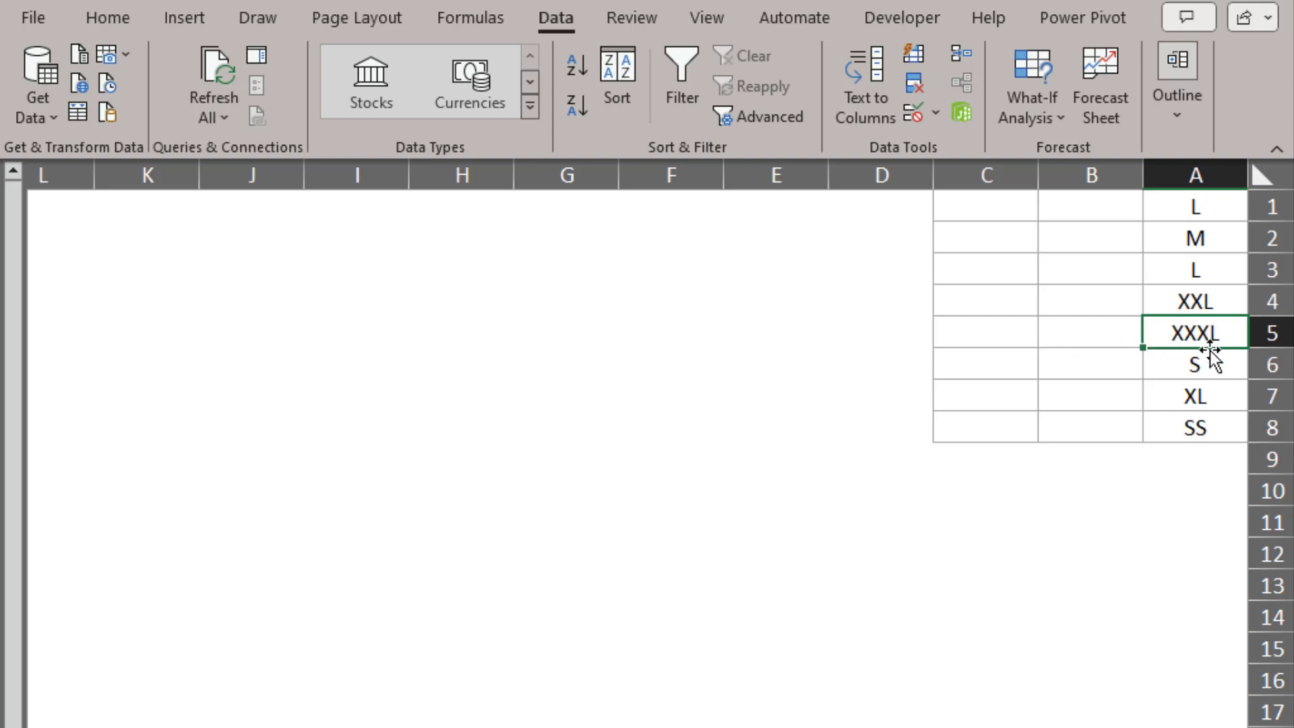
left_click(1219, 298)
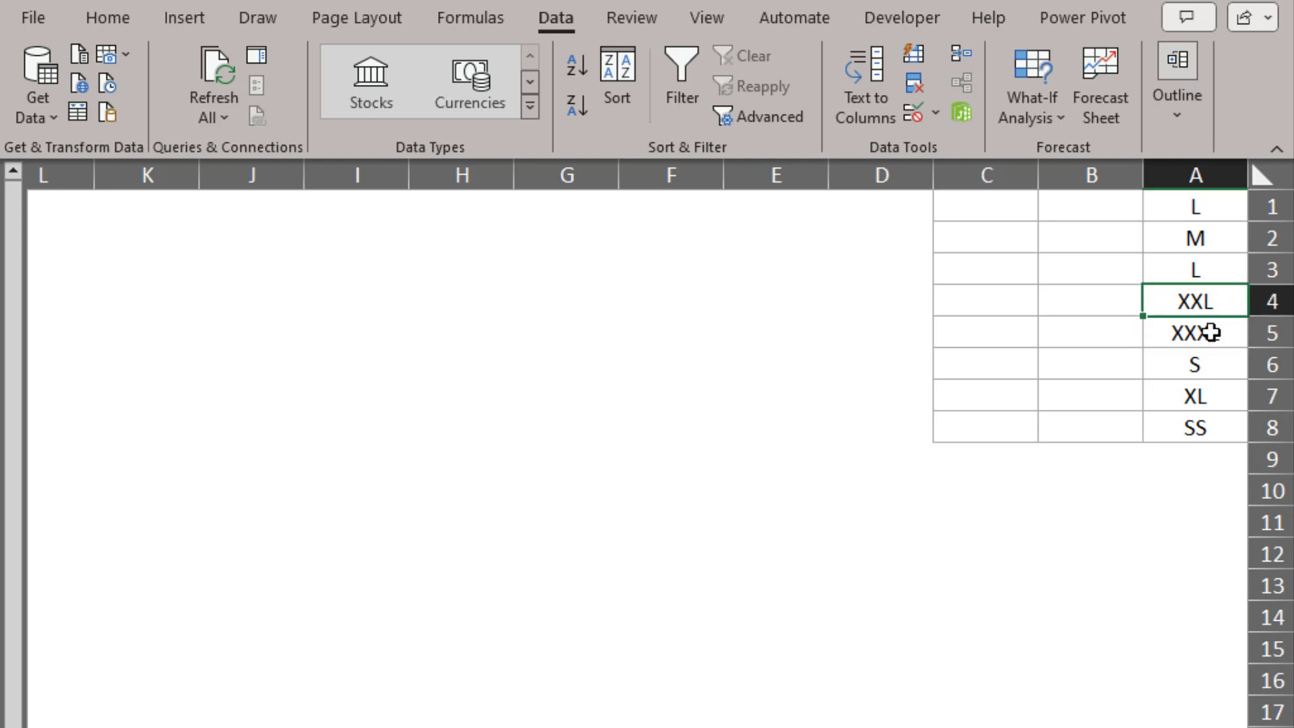
left_click(1223, 275)
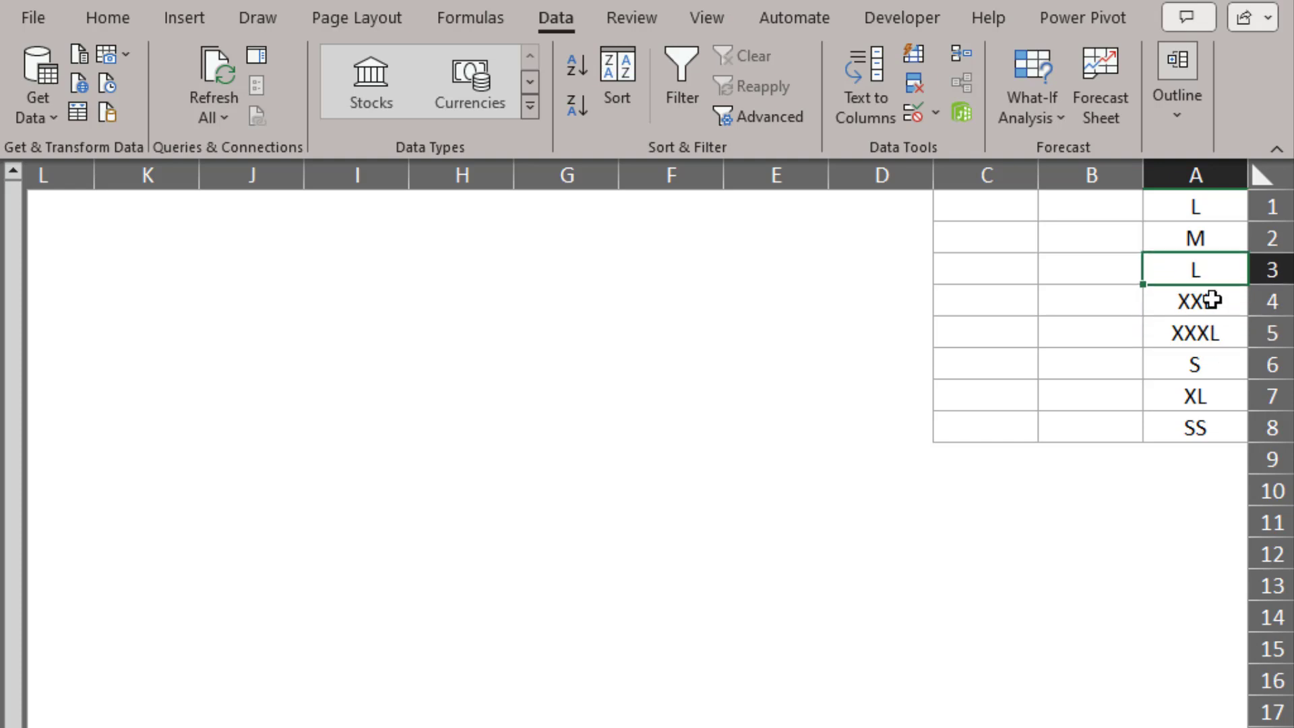
left_click(1205, 423)
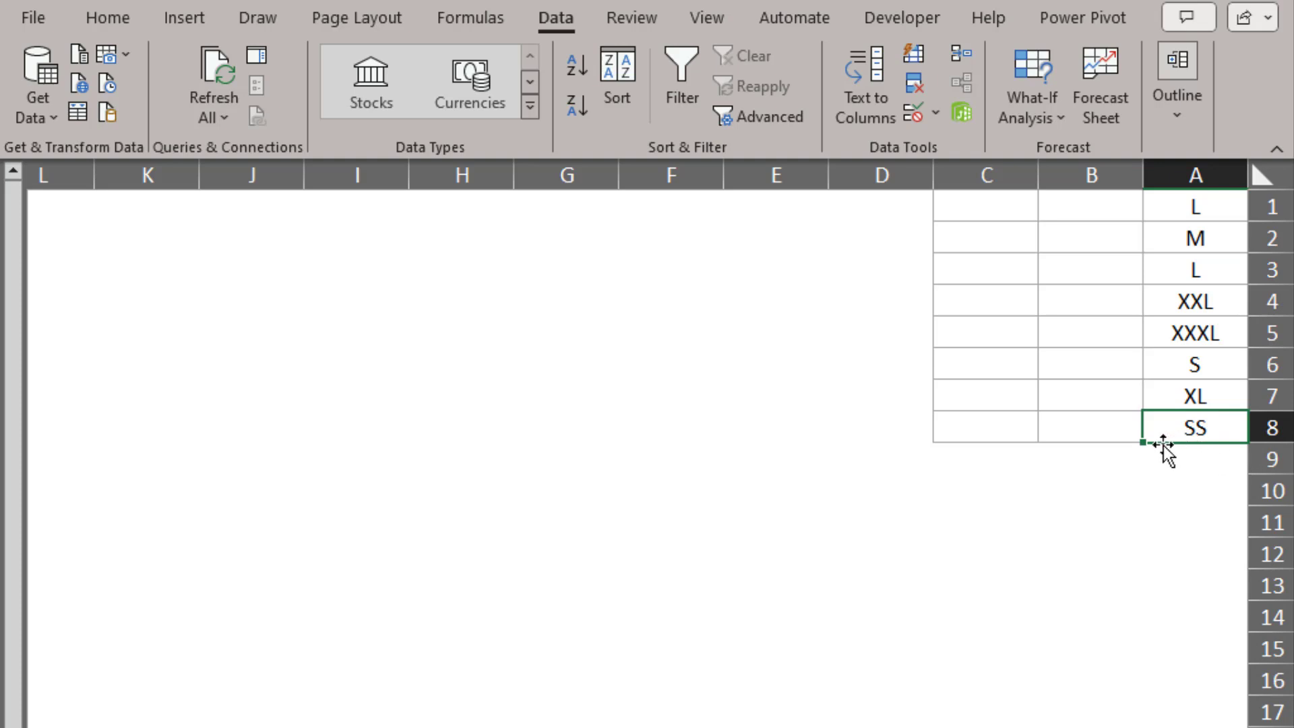
left_click(576, 101)
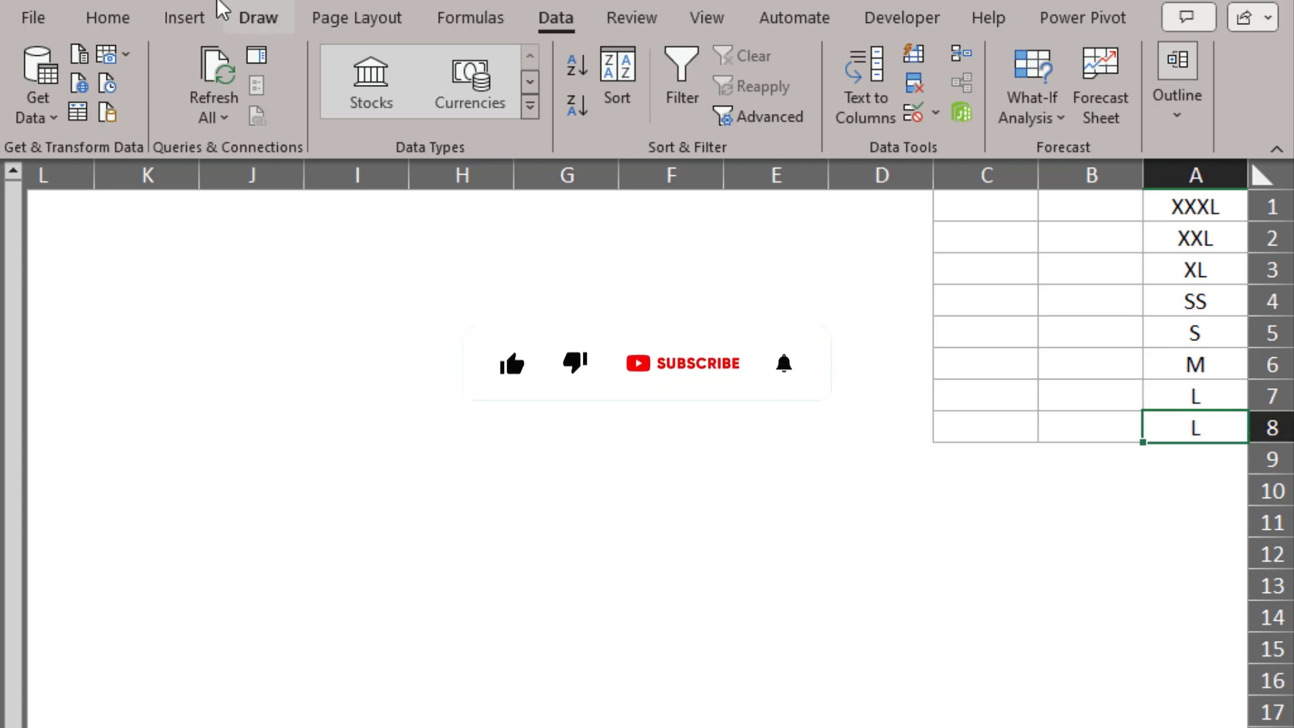
key("ctrl+z")
In Custom Sort, keep Column A on Cell Values and bring up the Order choices
left_click(1186, 300)
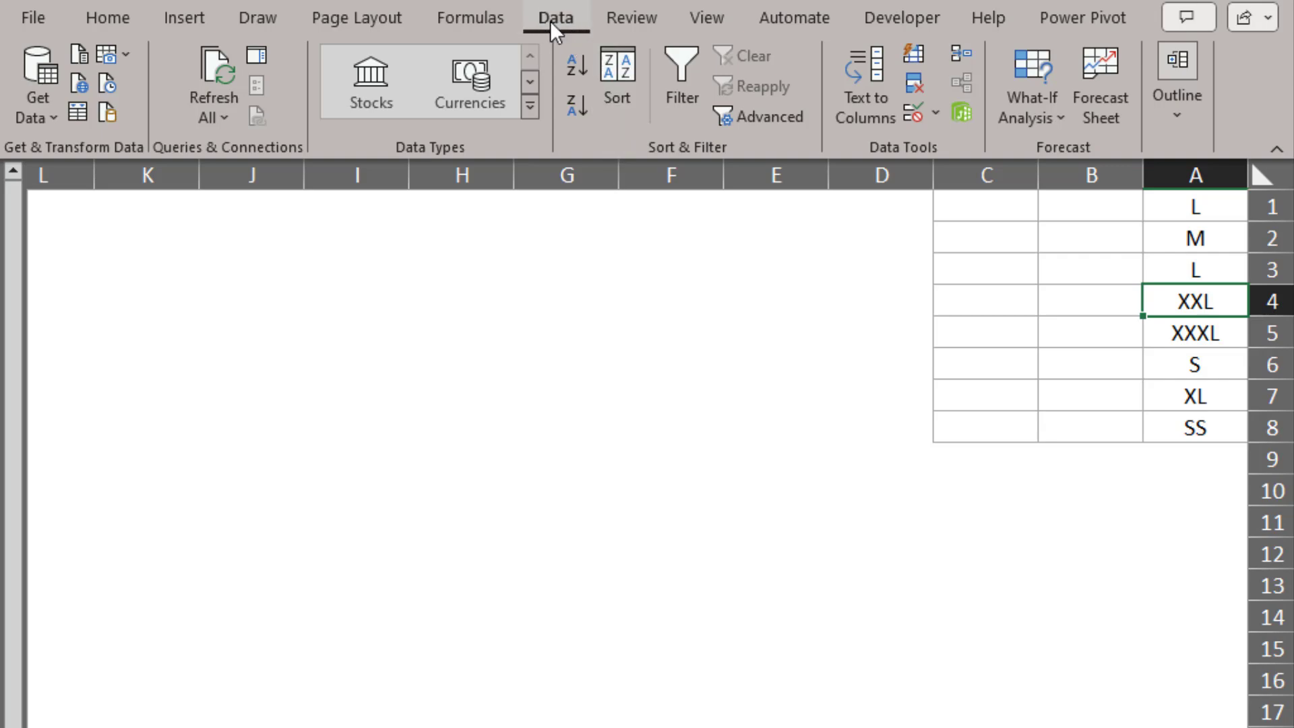
left_click(620, 107)
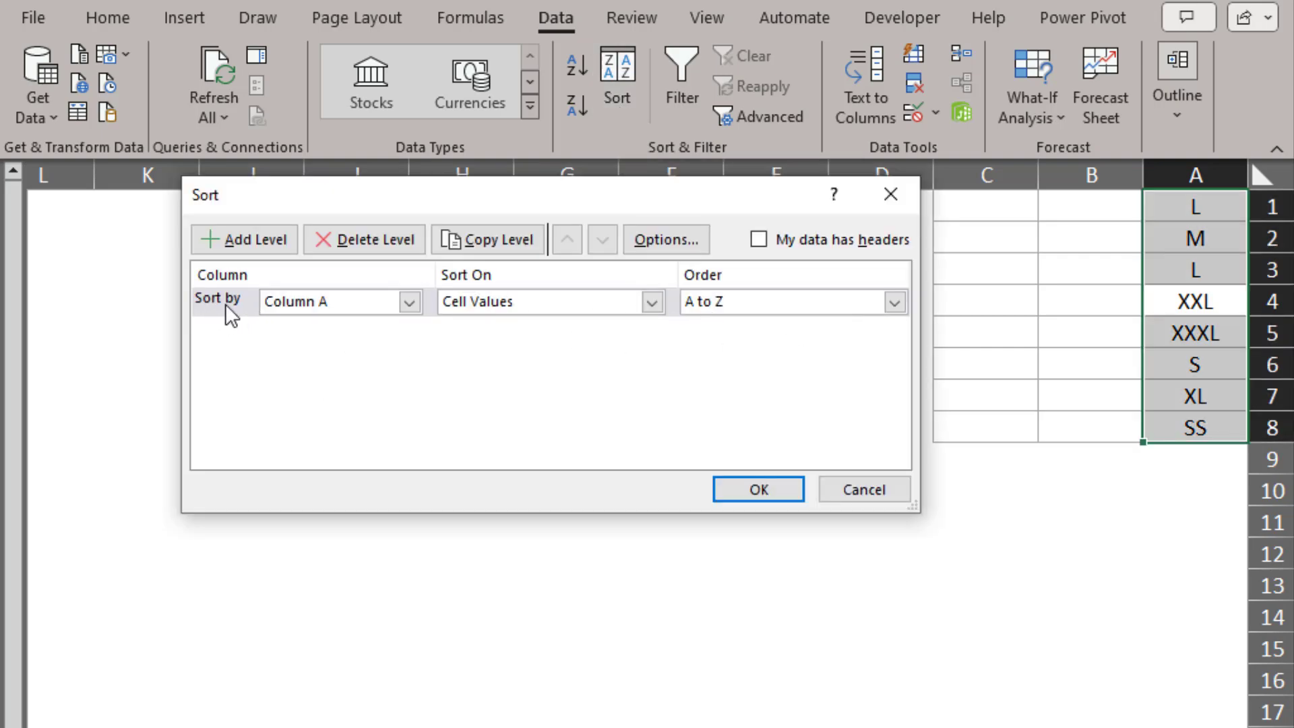
left_click(408, 304)
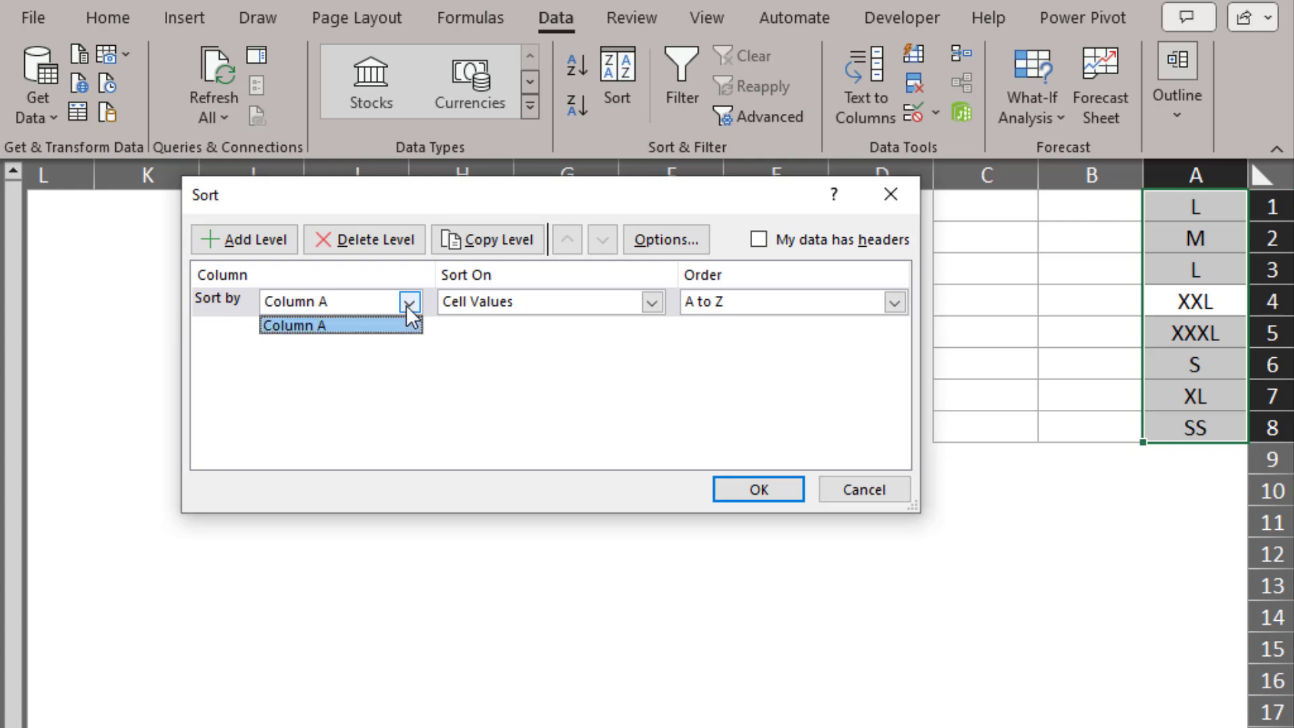
left_click(301, 326)
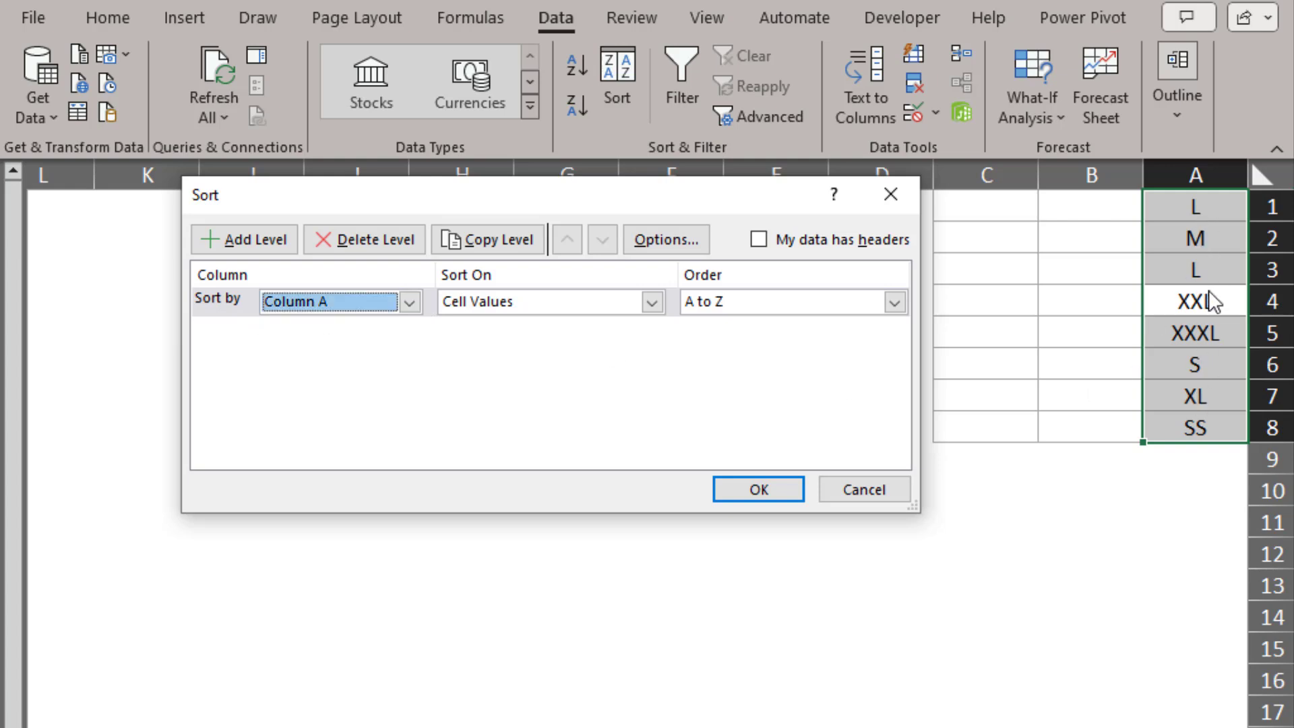
left_click(895, 302)
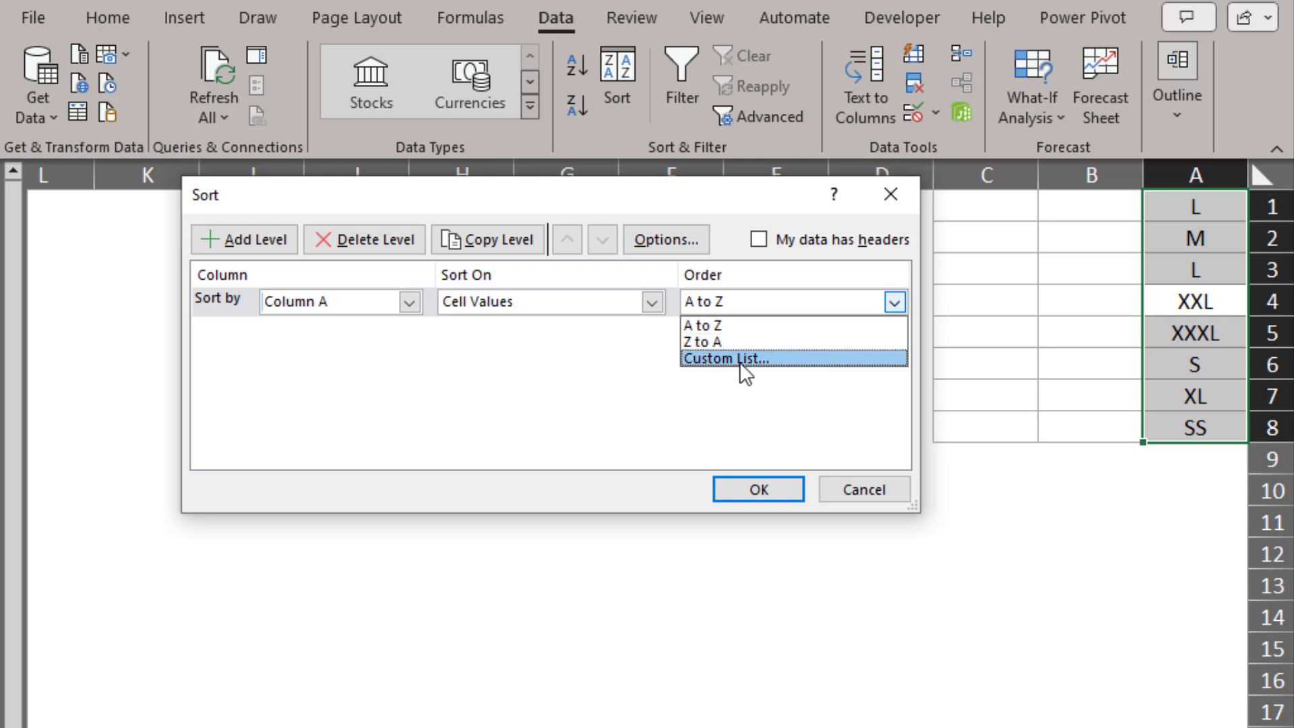
Add a custom list with entries SS, S, M, L, XL, XXL, XXXL, one per line
left_click(803, 360)
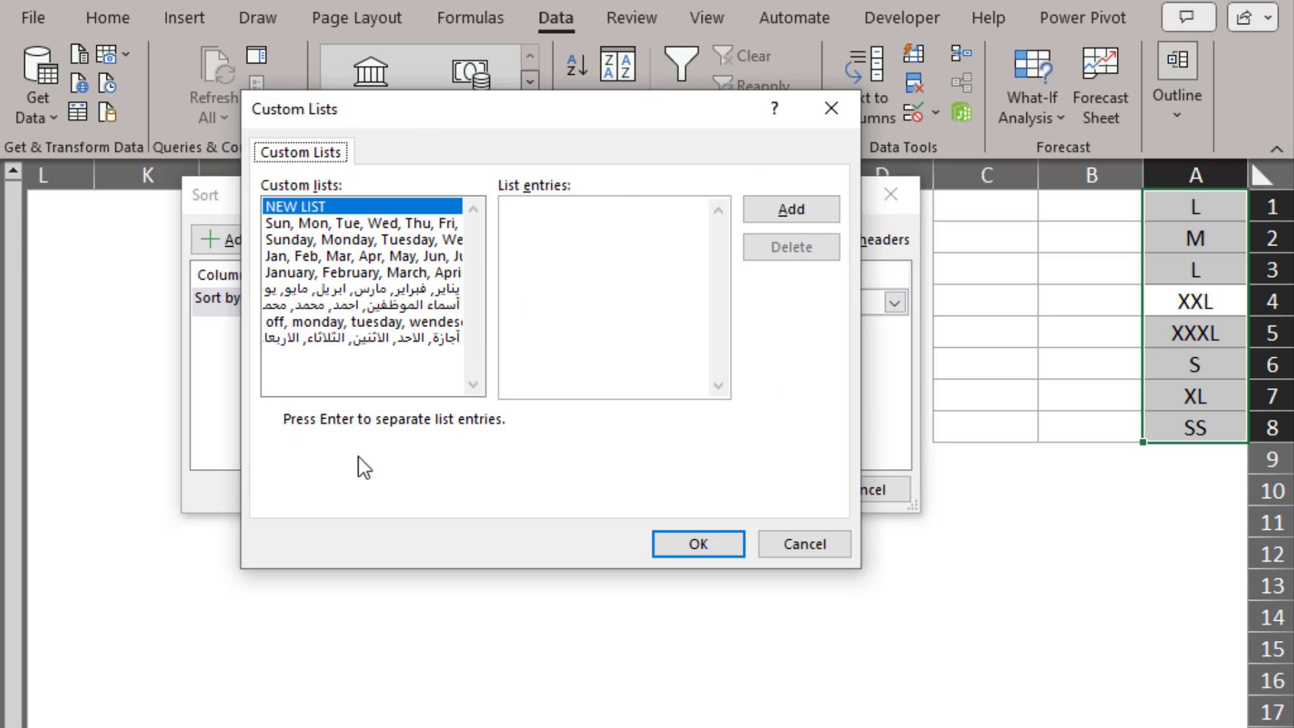
left_click(673, 226)
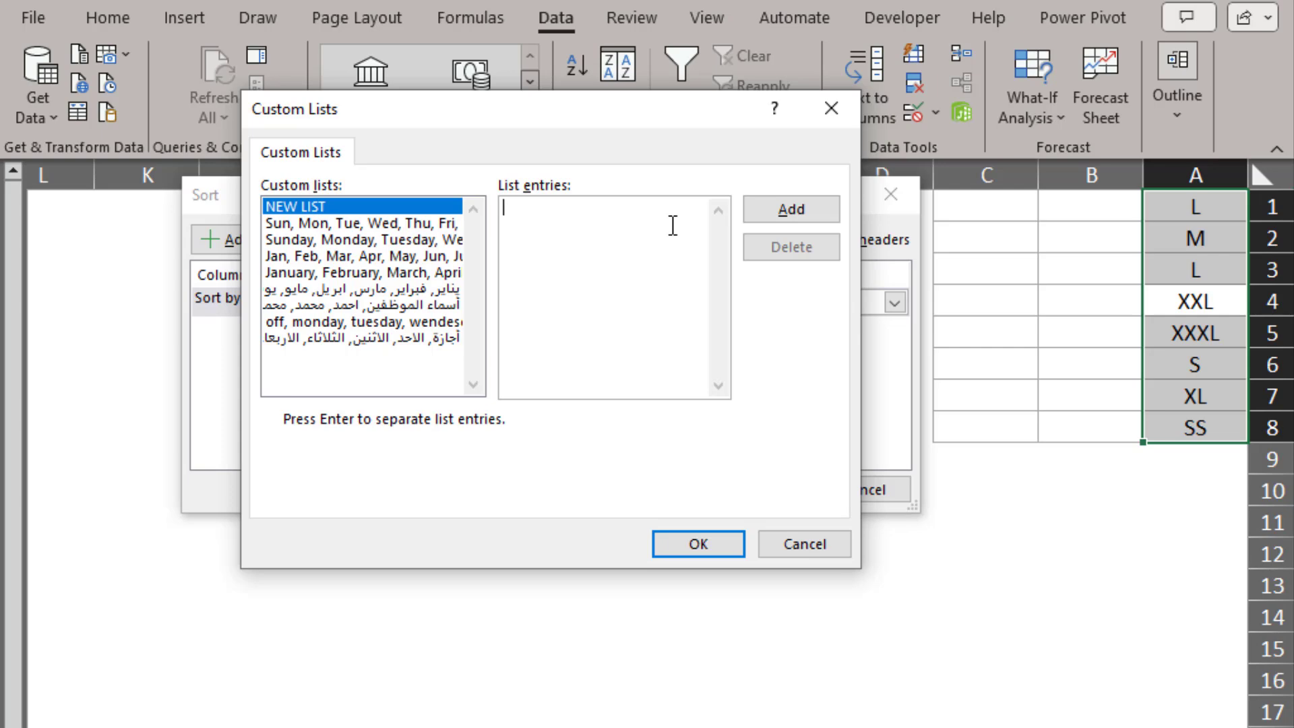
type("SS")
key("Return")
type("S")
key("Return")
type("M")
key("Return")
type("L")
key("Return")
type("XL")
key("Return")
type("XXL")
key("Return")
type("XXX")
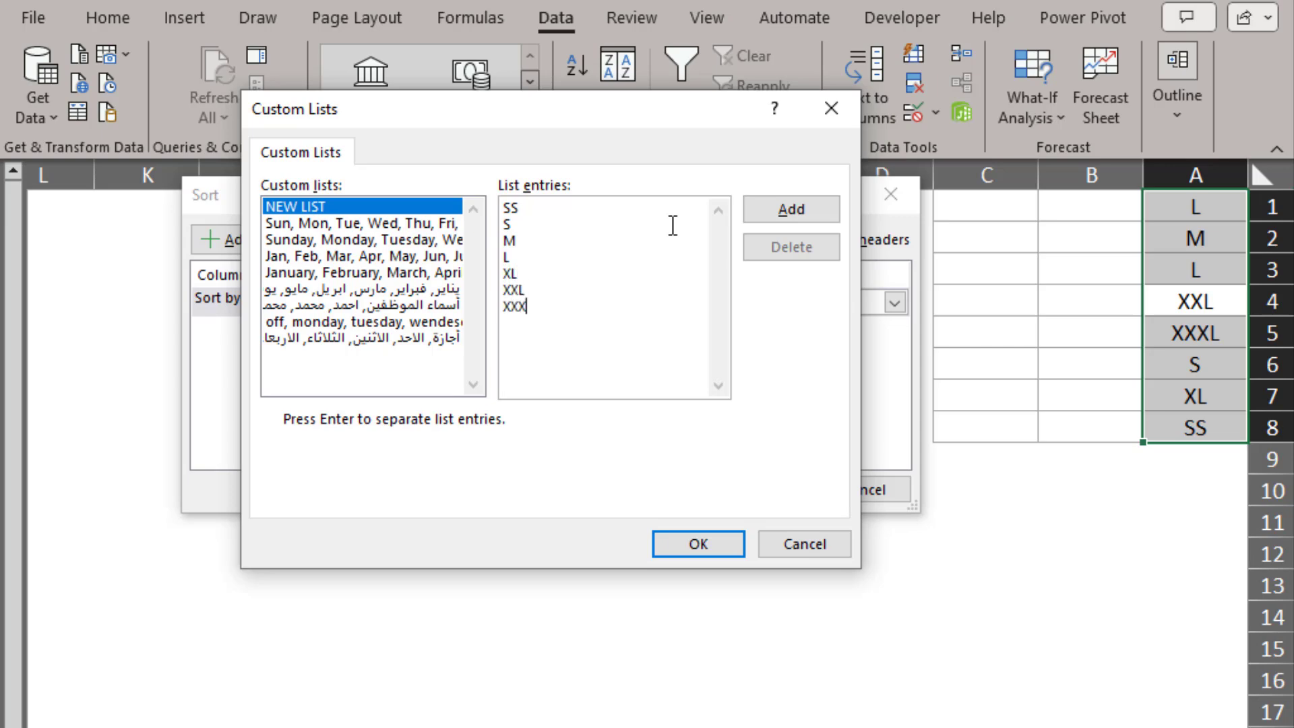
type("L")
left_click(814, 211)
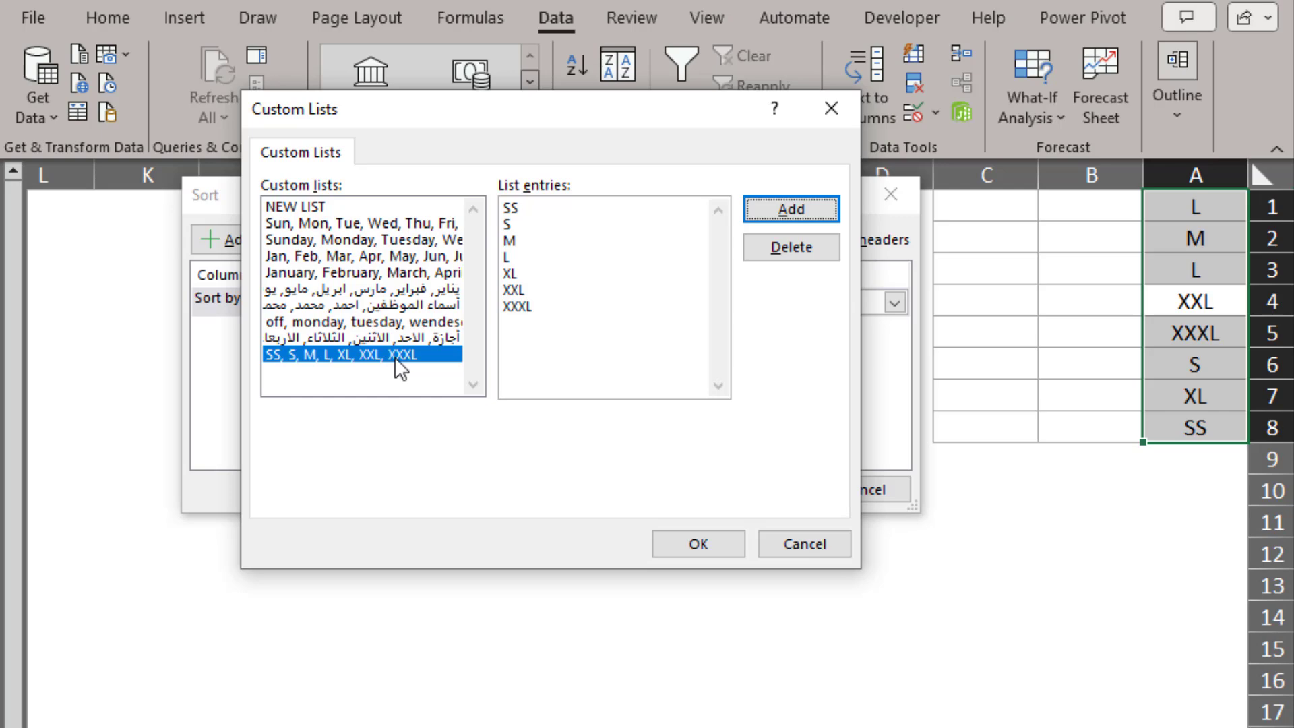
Replace the list entries with XXXL, XXL, XL, L, M, S, SS on separate lines
mouse_move(530, 303)
left_mouse_down()
mouse_move(519, 301)
mouse_move(527, 201)
left_mouse_up()
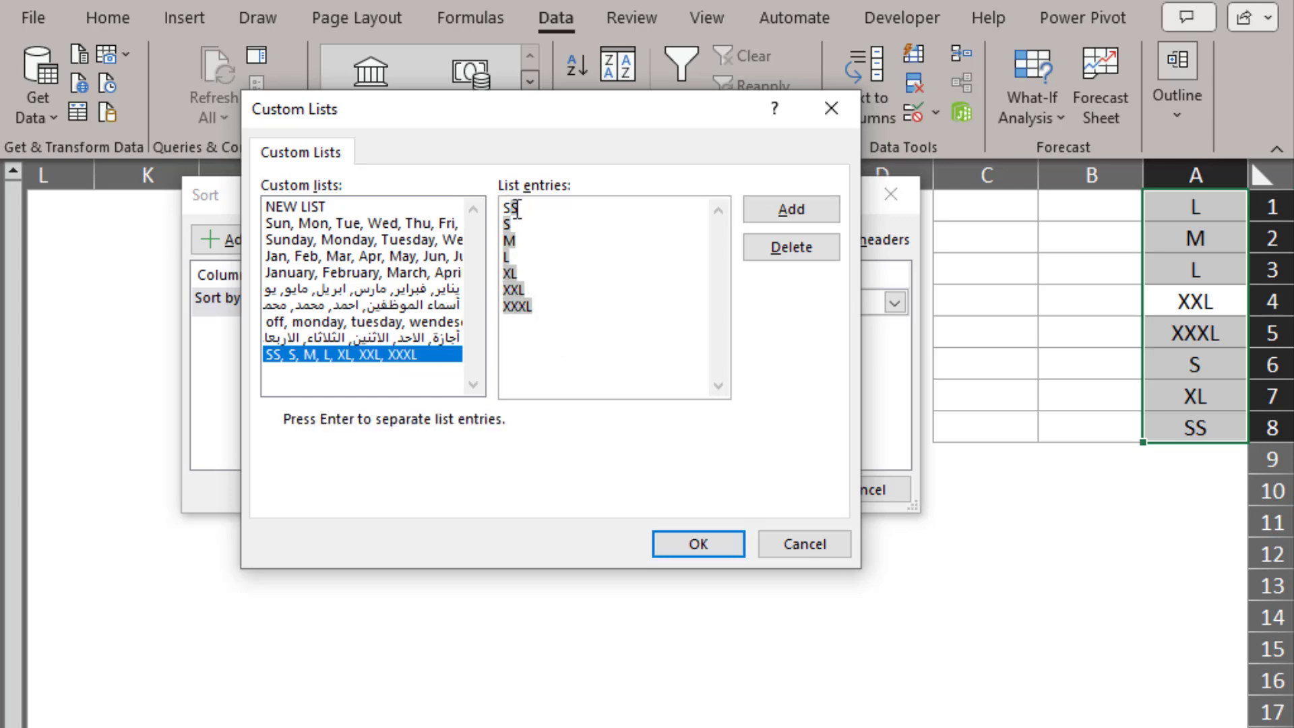
key("Delete")
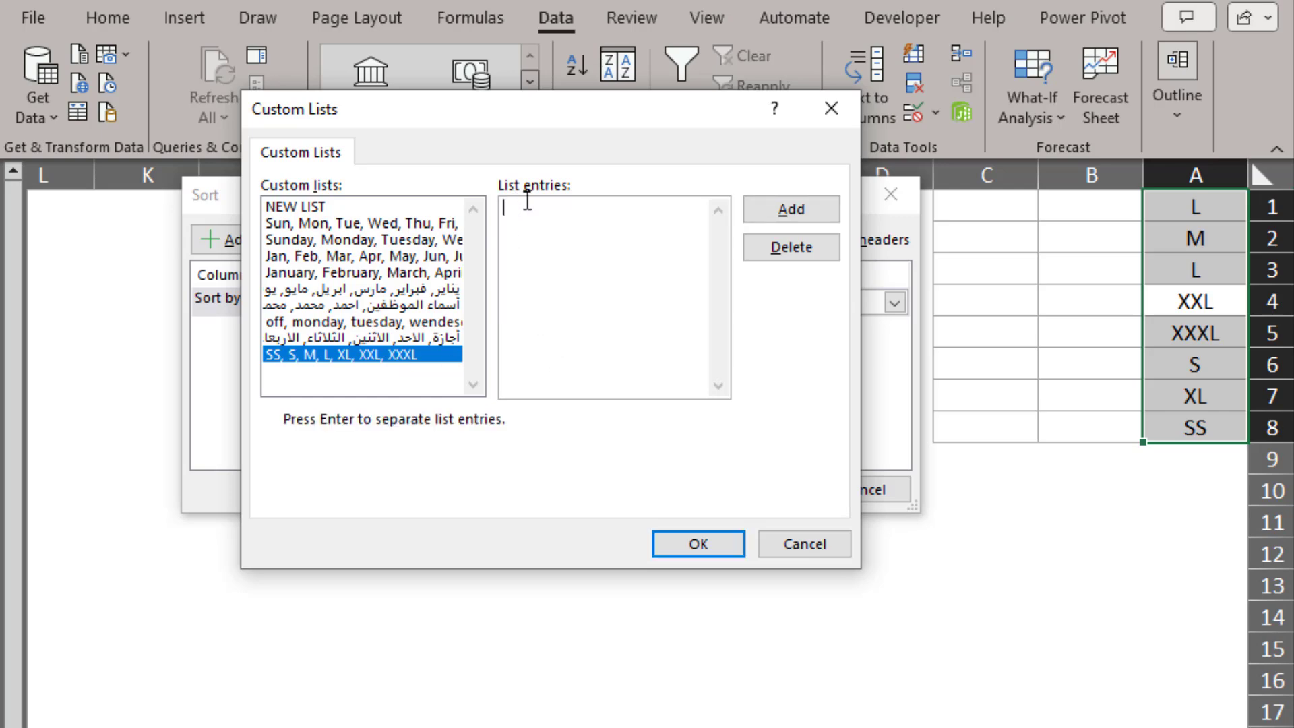
type("XX")
type("X")
type("L")
key("Return")
type("XXL")
key("Return")
type("XL")
key("Return")
type("L")
key("Return")
type("M")
key("Return")
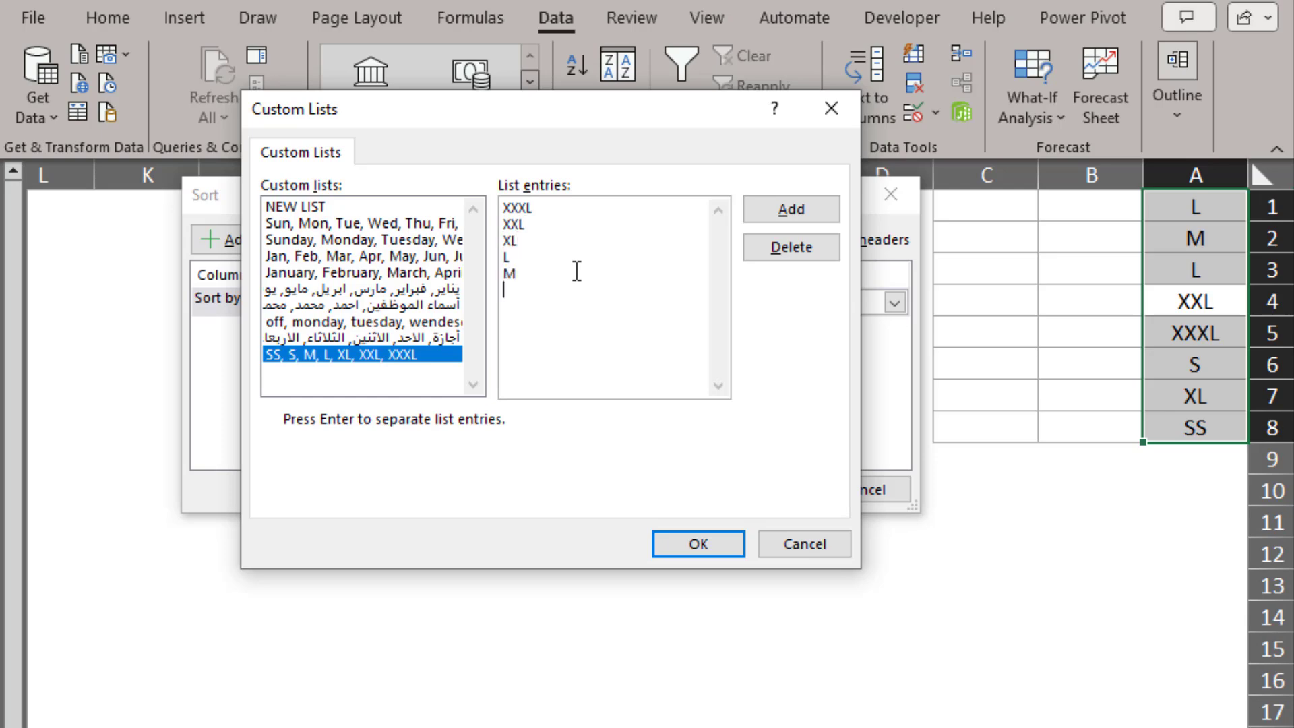
type("S")
key("Return")
type("SS")
Save the reversed list and sort column A by the XXXL-to-SS order
left_click(798, 216)
left_click(677, 540)
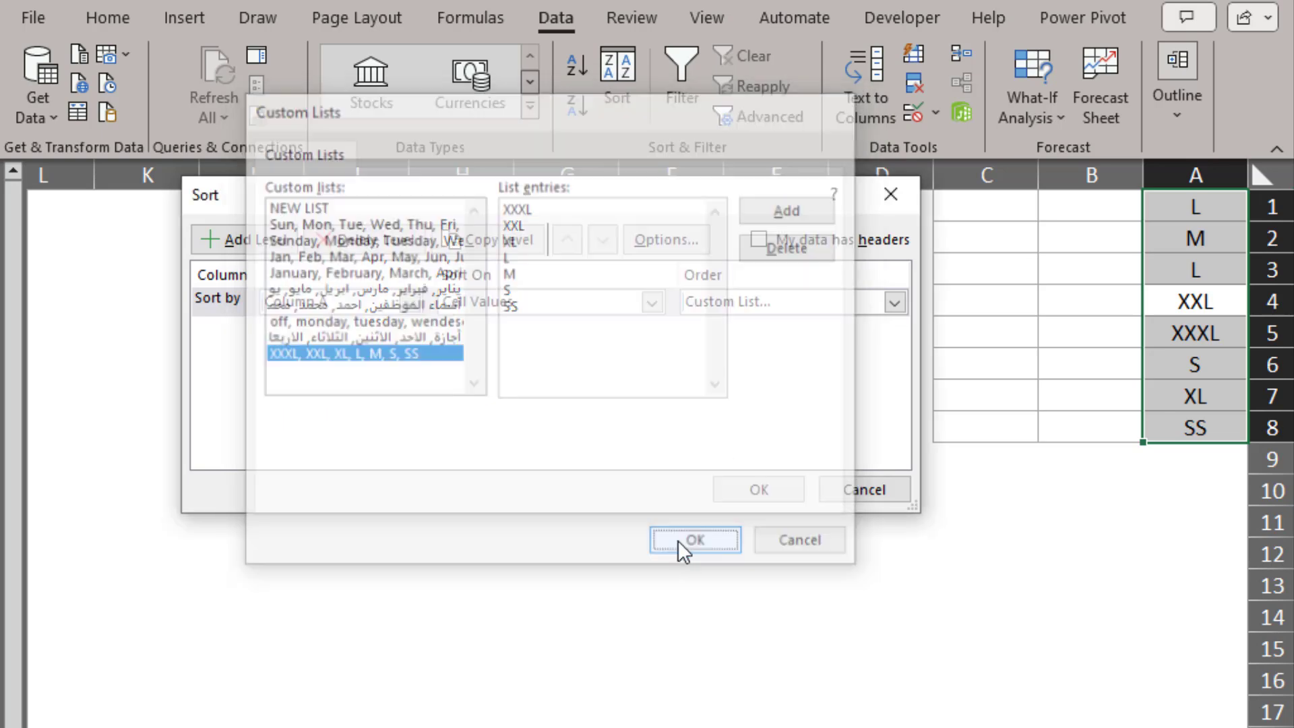
left_click(895, 302)
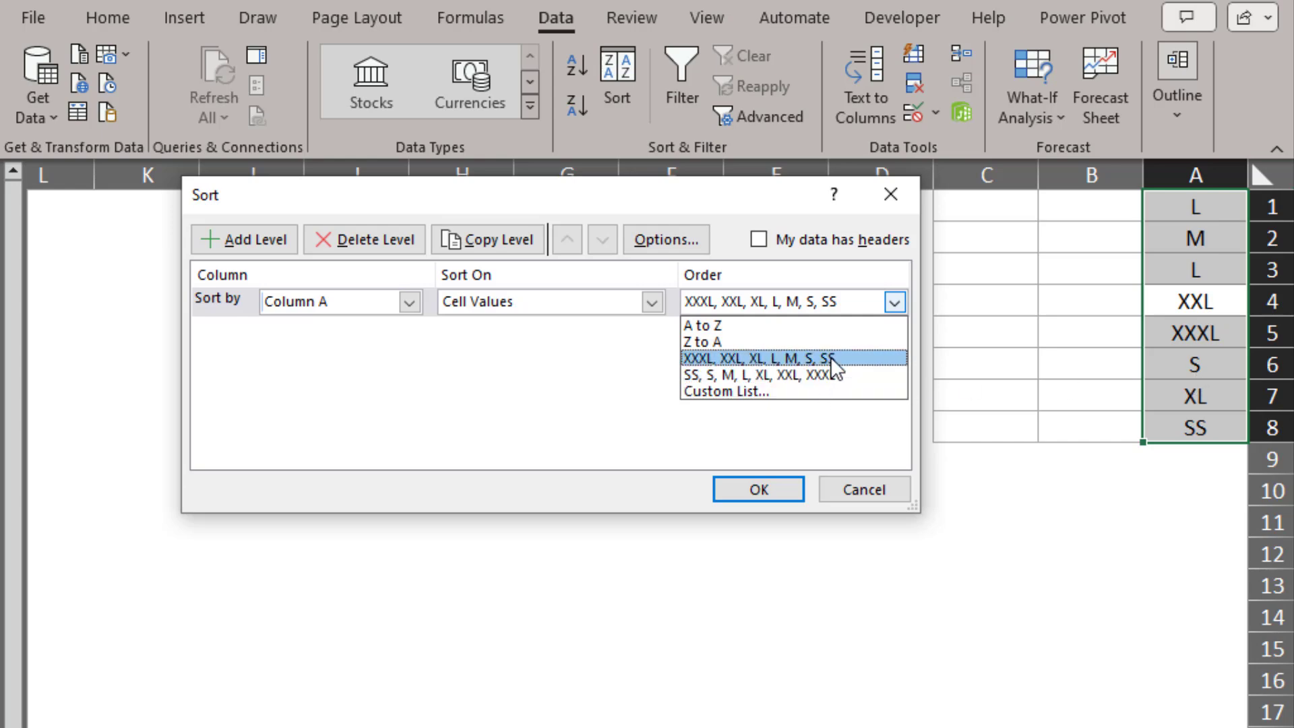
left_click(899, 304)
left_click(898, 305)
left_click(760, 361)
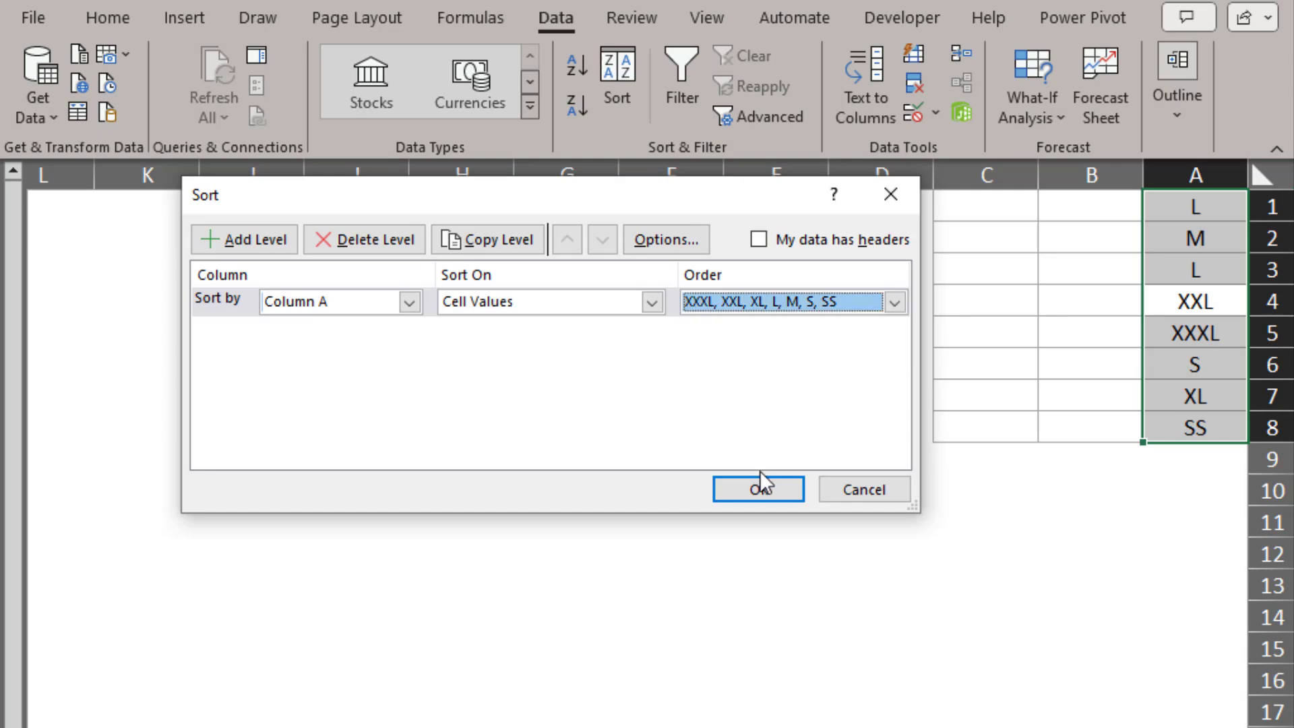
left_click(759, 485)
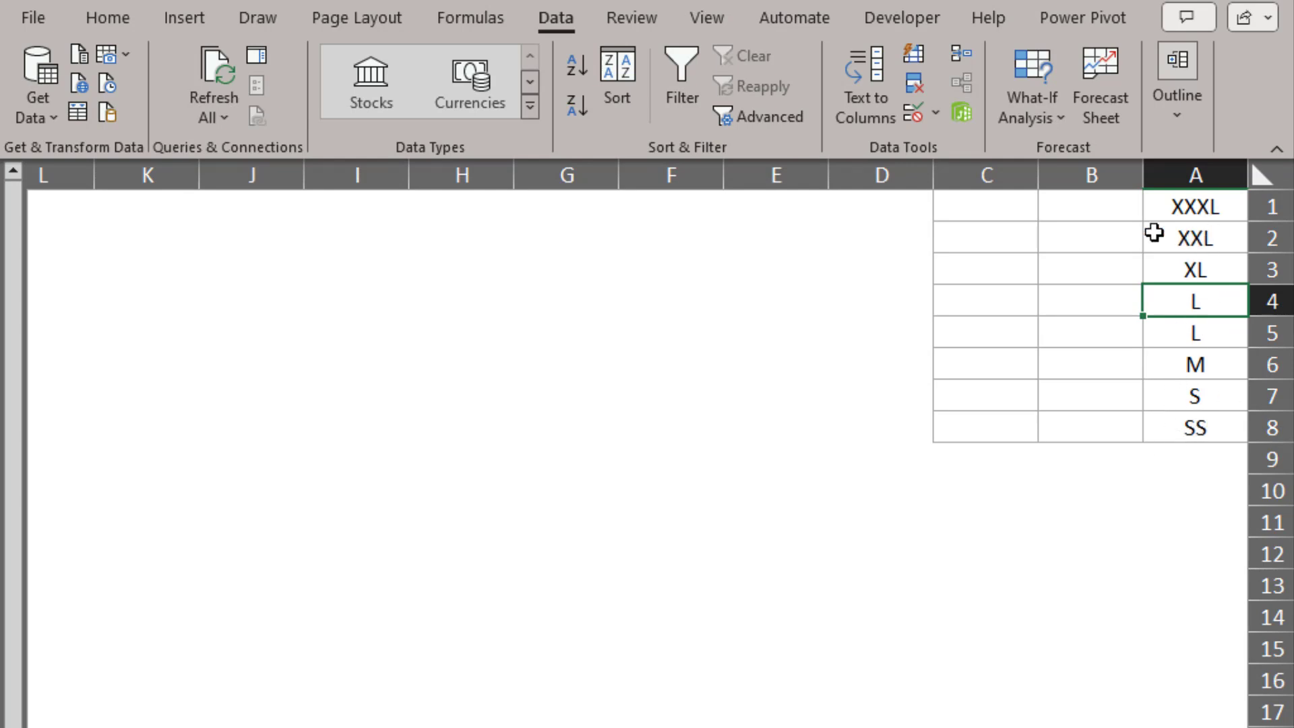
Re-sort column A using the SS, S, M, L, XL, XXL, XXXL custom order
left_click(627, 82)
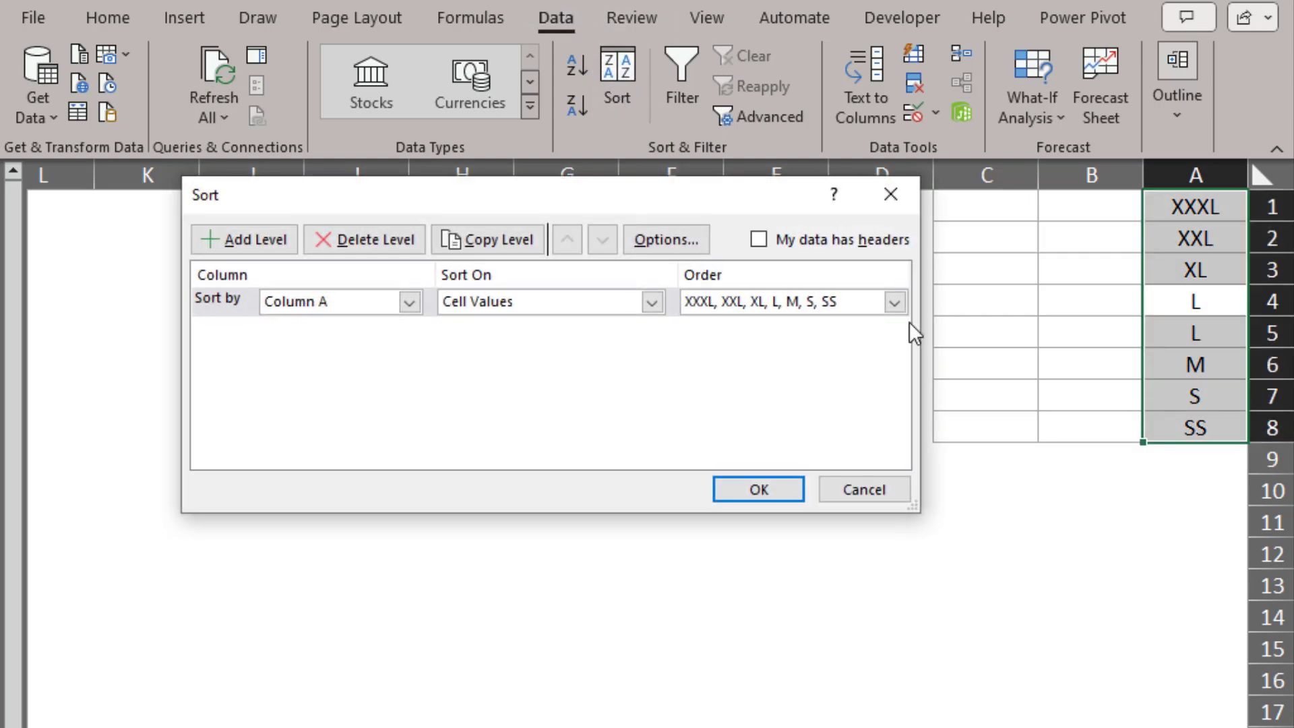
left_click(895, 302)
left_click(759, 375)
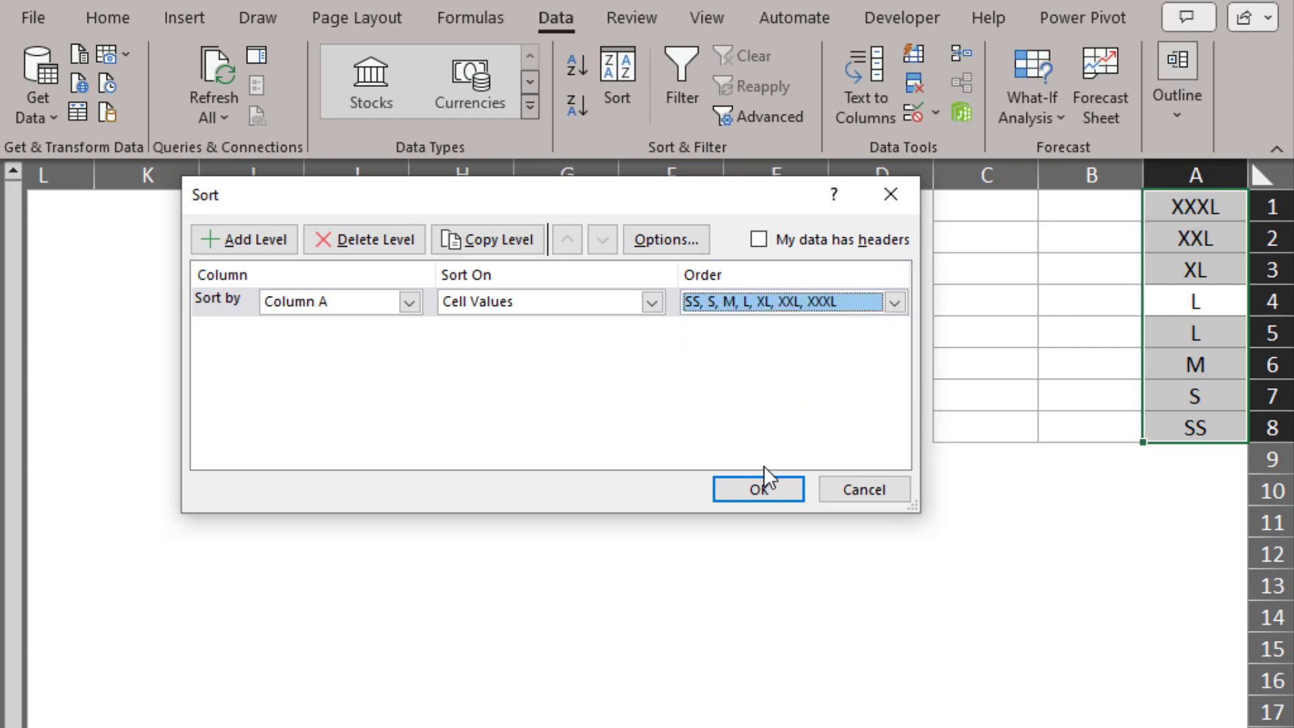
left_click(762, 490)
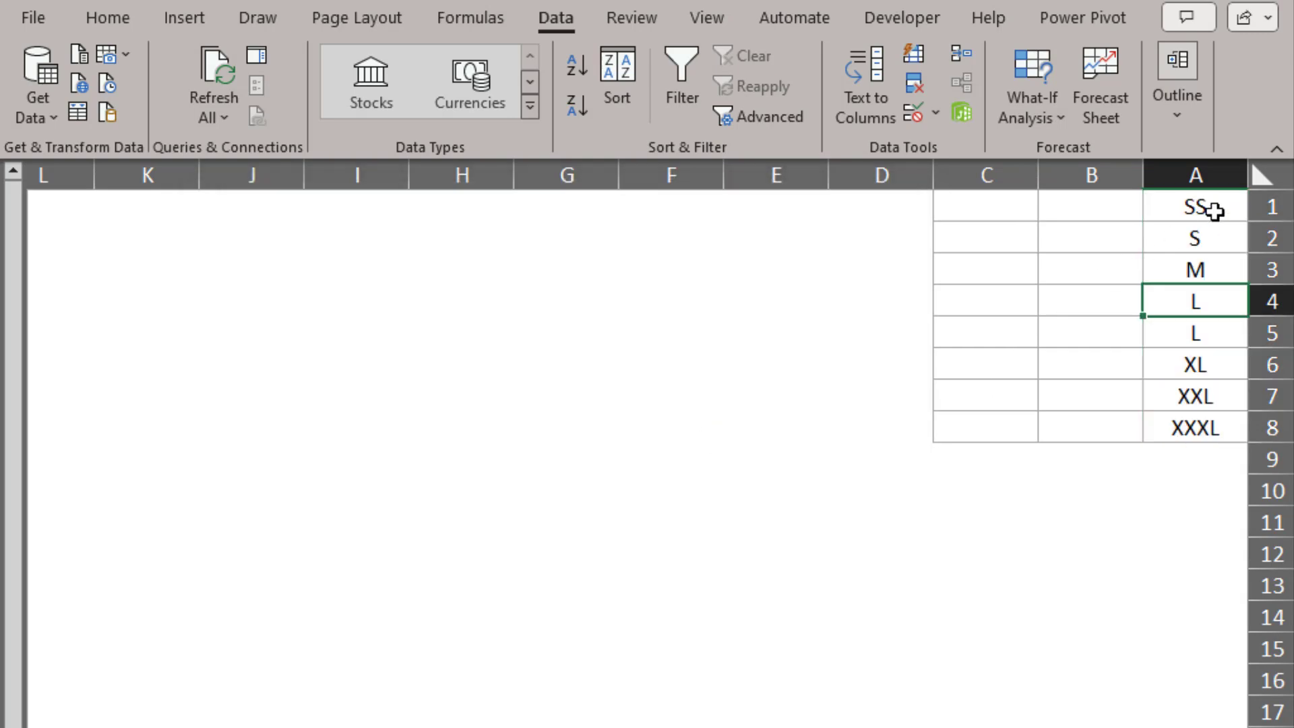
left_click(1213, 206)
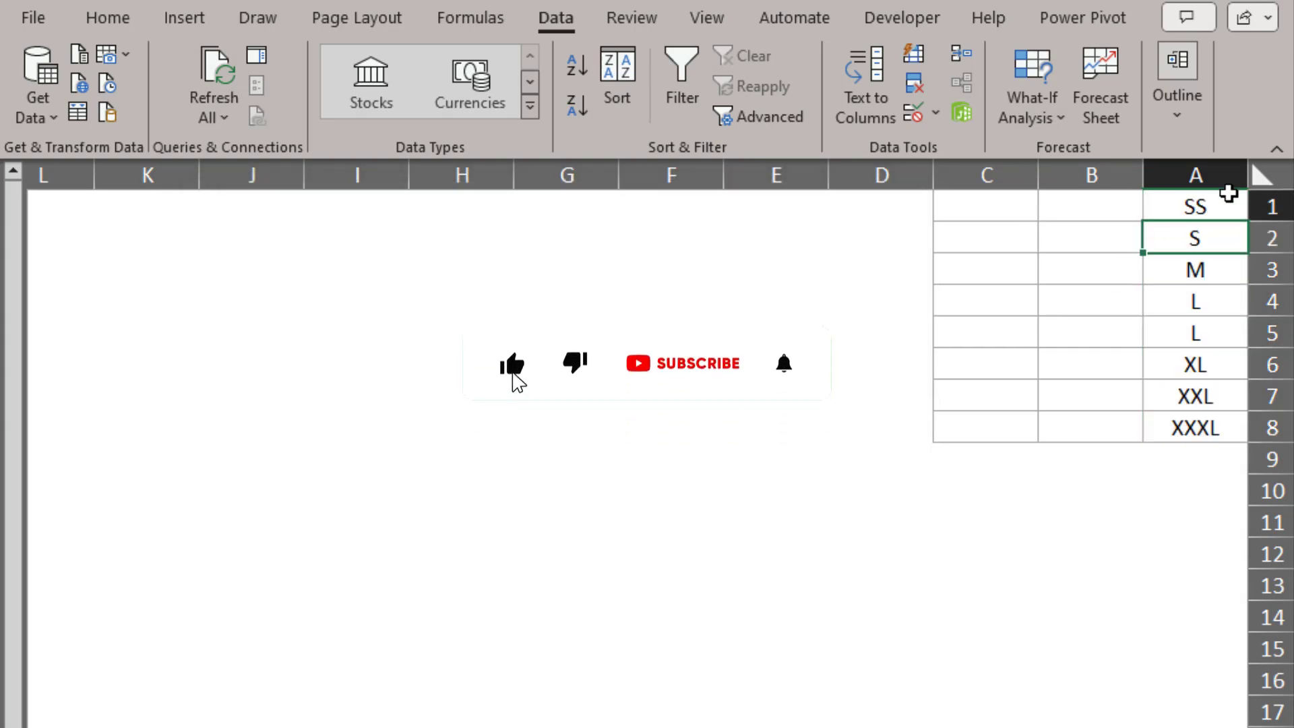
left_click(1189, 307)
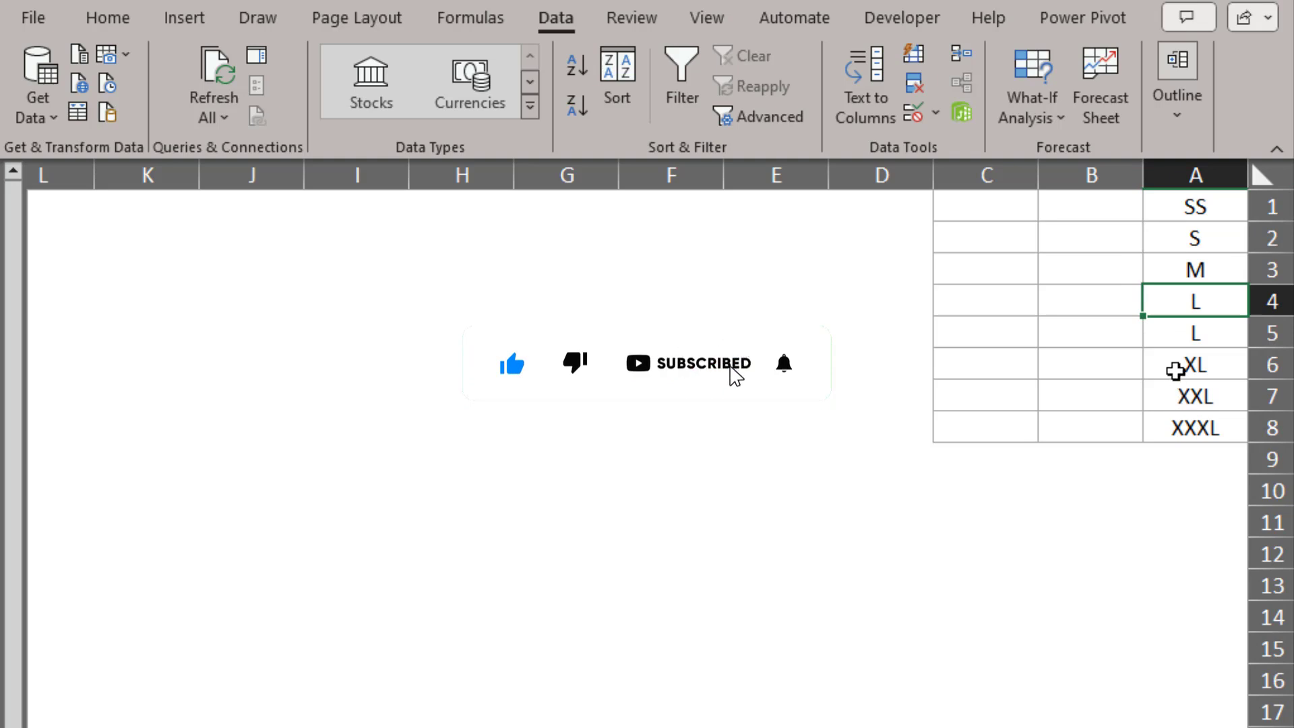